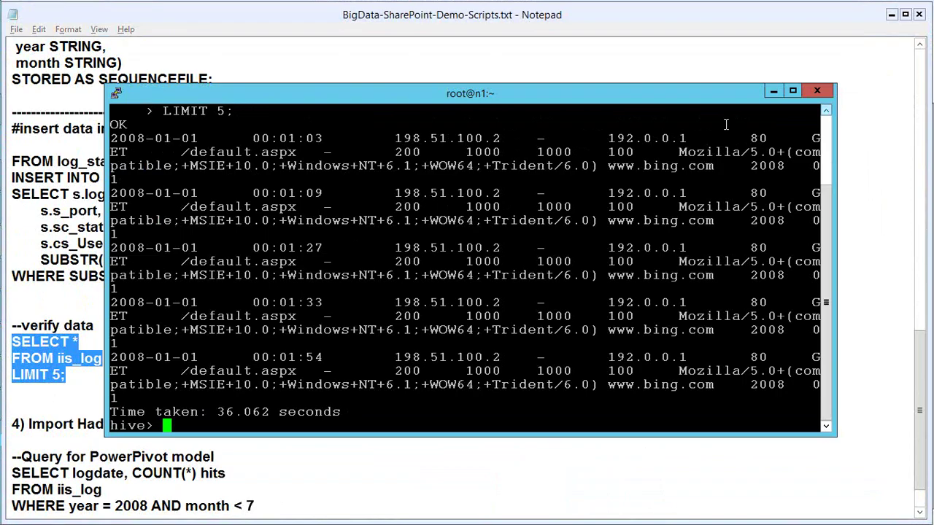
Step: Switch to the ODBC Data Source Administrator, review the two Hive system data sources and check the configuration of Sample Cloudera Hive DSN
scroll(166, 126, "up", 1)
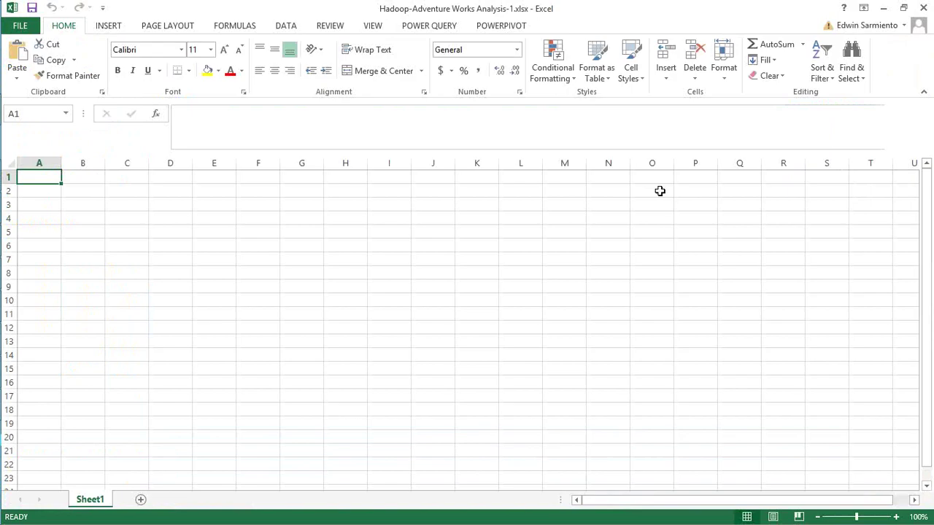
key("alt+Tab")
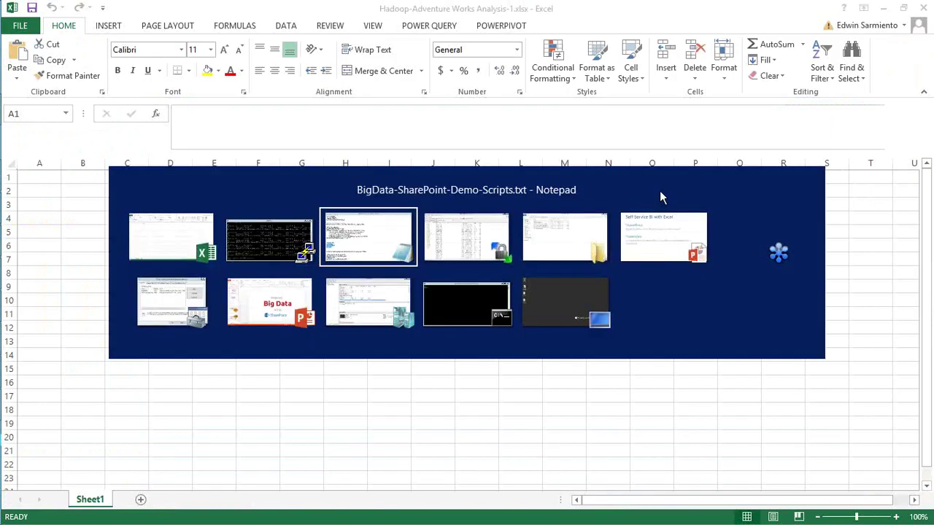
key("Tab")
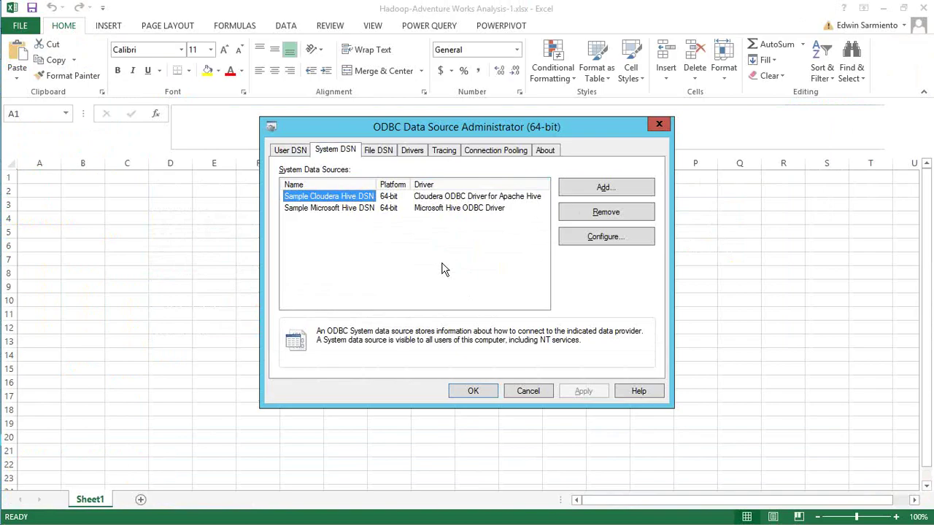
left_click(353, 209)
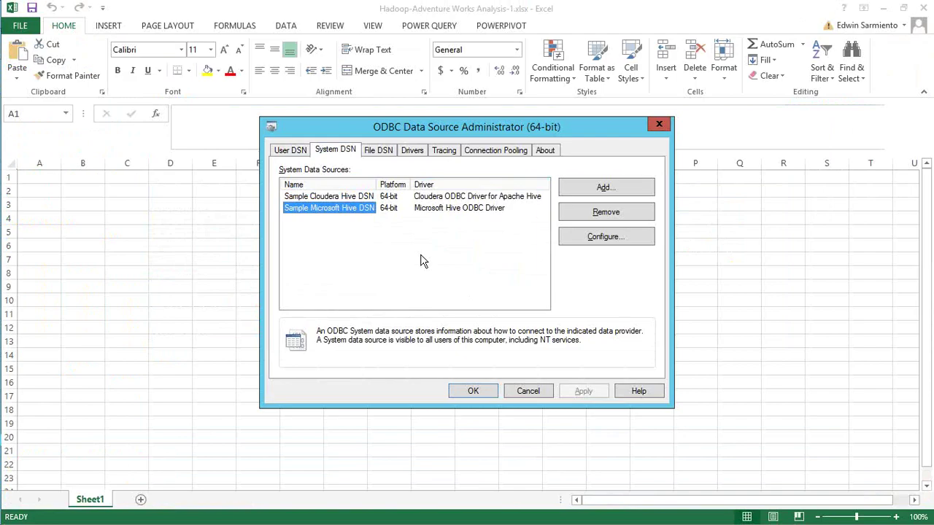
left_click(335, 197)
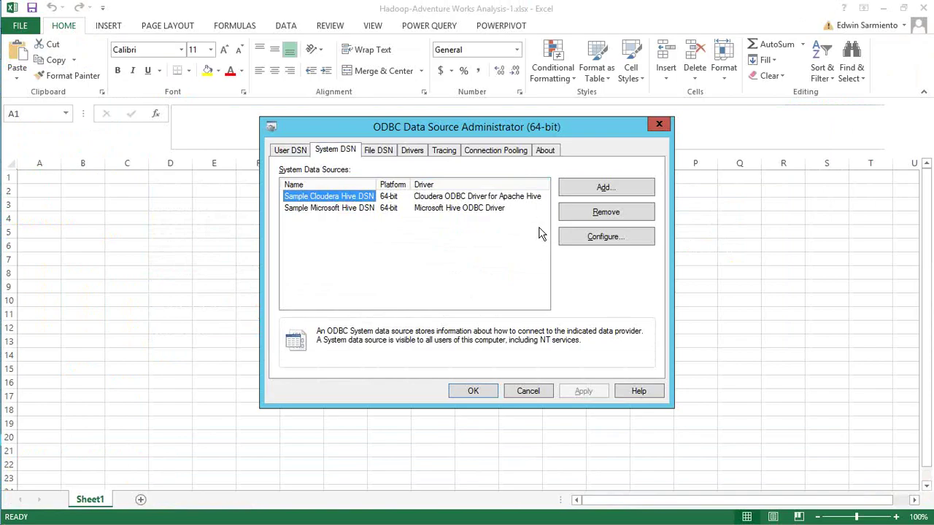
left_click(606, 236)
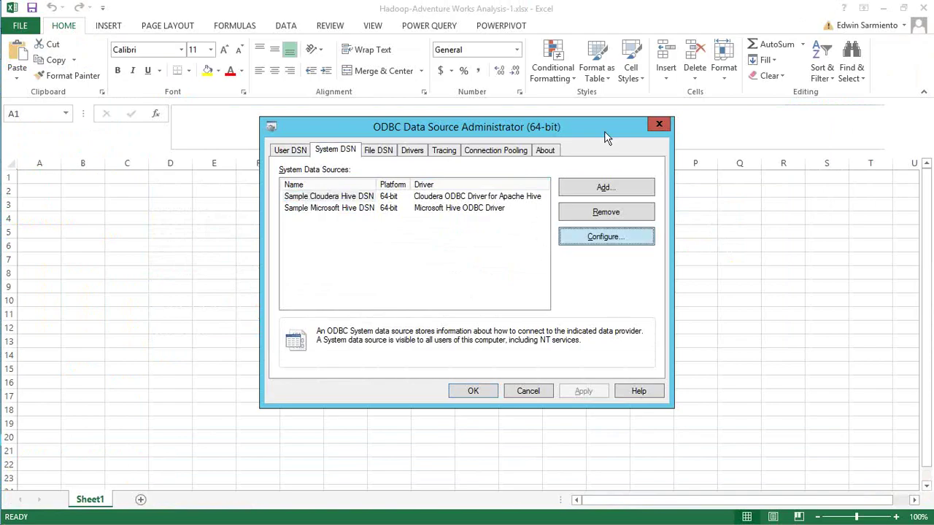
key("Escape")
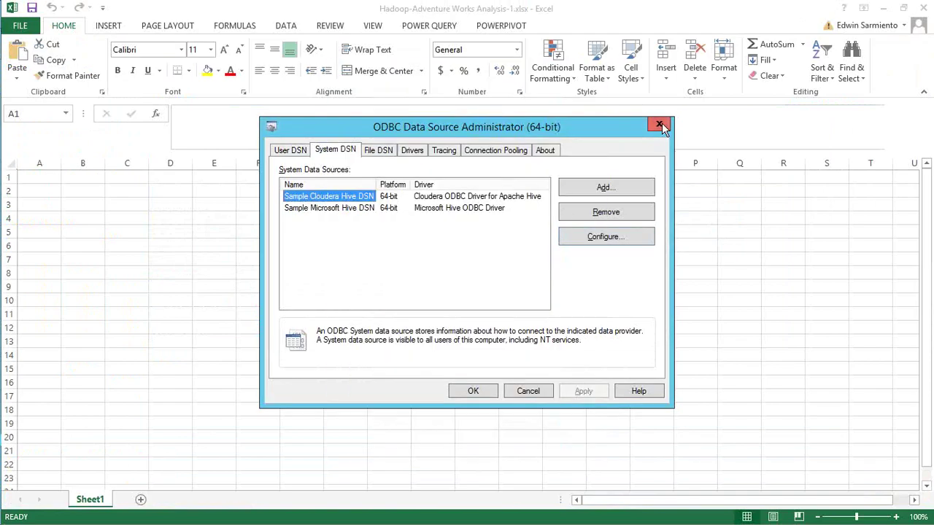
Step: Open the PowerPivot data model and start a table import from an Others (OLEDB/ODBC) source
left_click(519, 27)
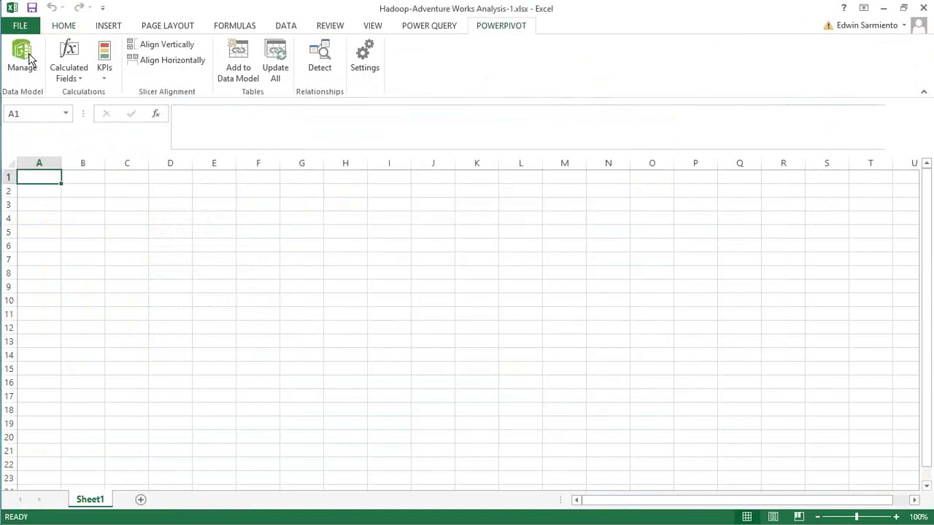
left_click(29, 58)
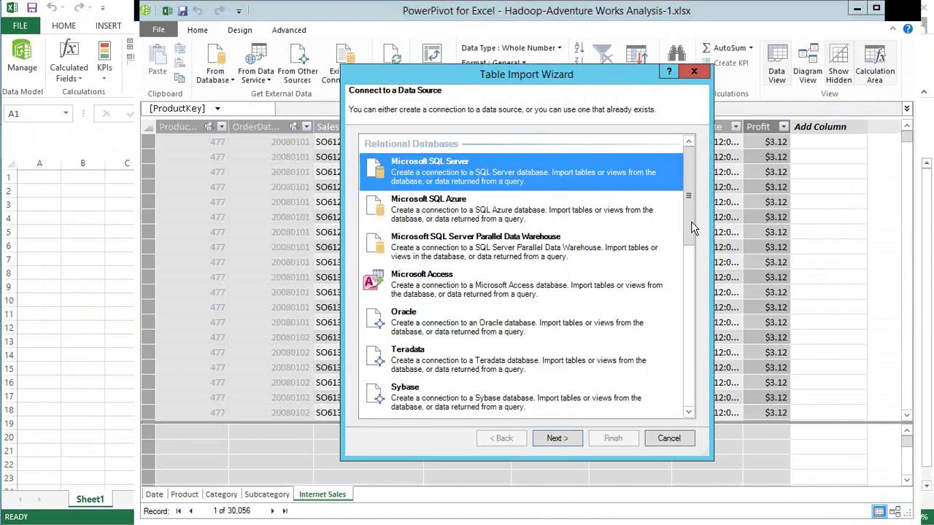
scroll(691, 223, "down", 1)
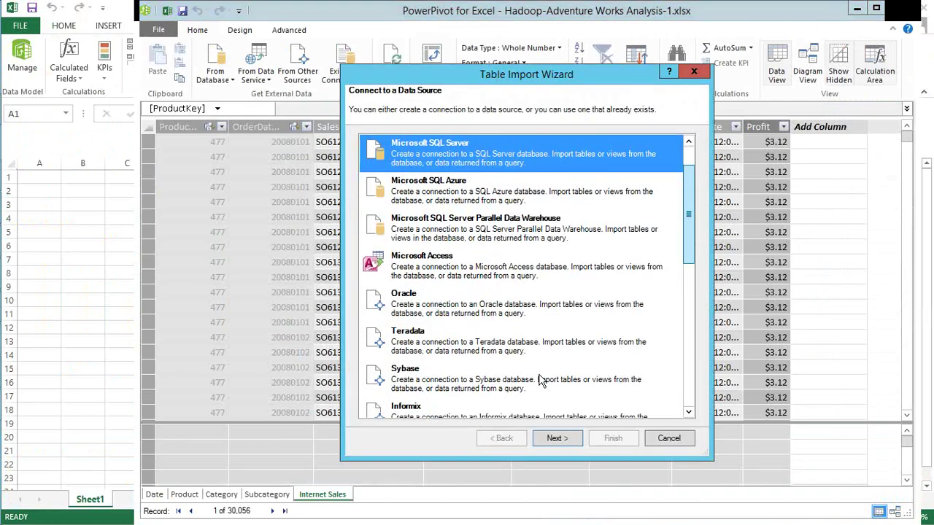
scroll(540, 379, "down", 3)
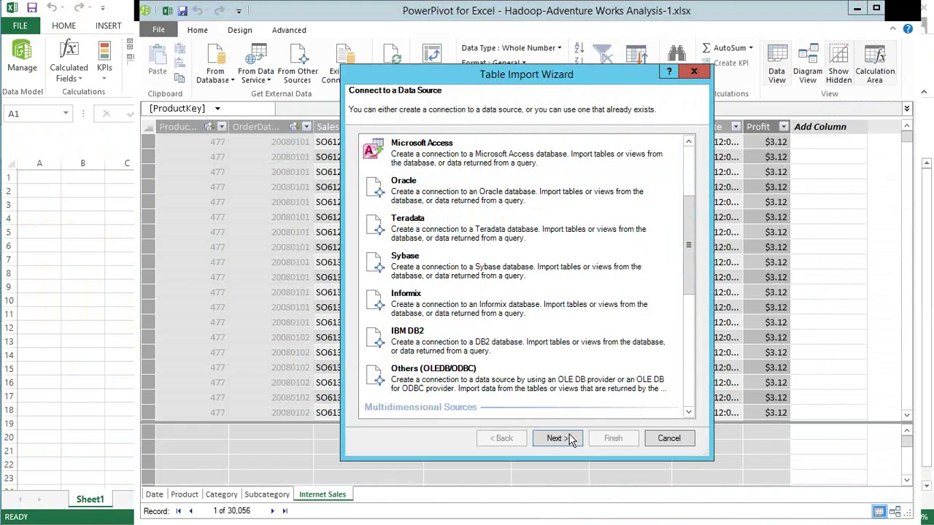
left_click(580, 380)
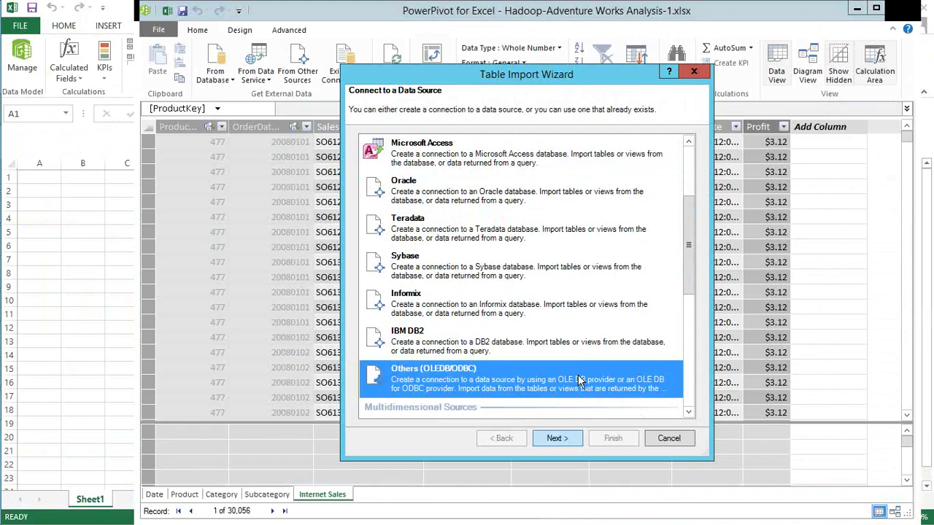
double_click(580, 380)
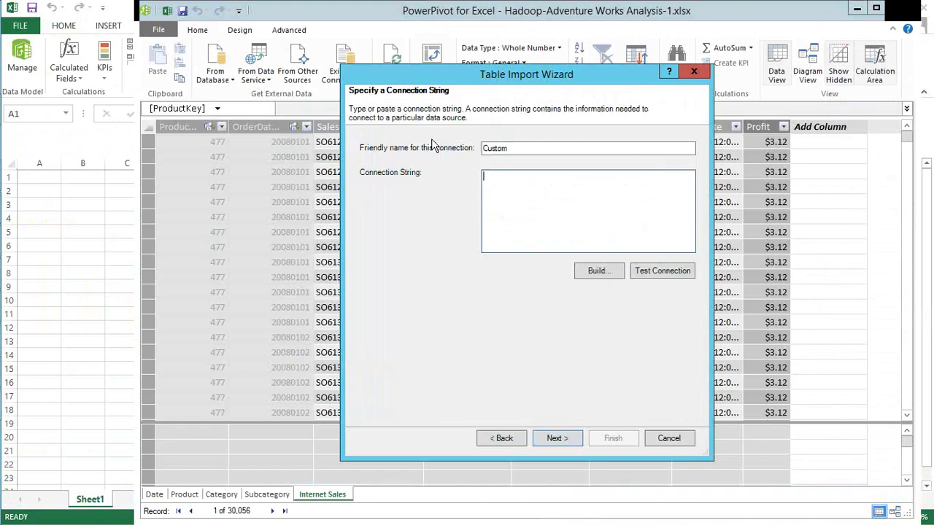
Step: Build the connection string with Microsoft OLE DB Provider for ODBC Drivers and the data source name Sample Cloudera Hive DSN
left_click(599, 270)
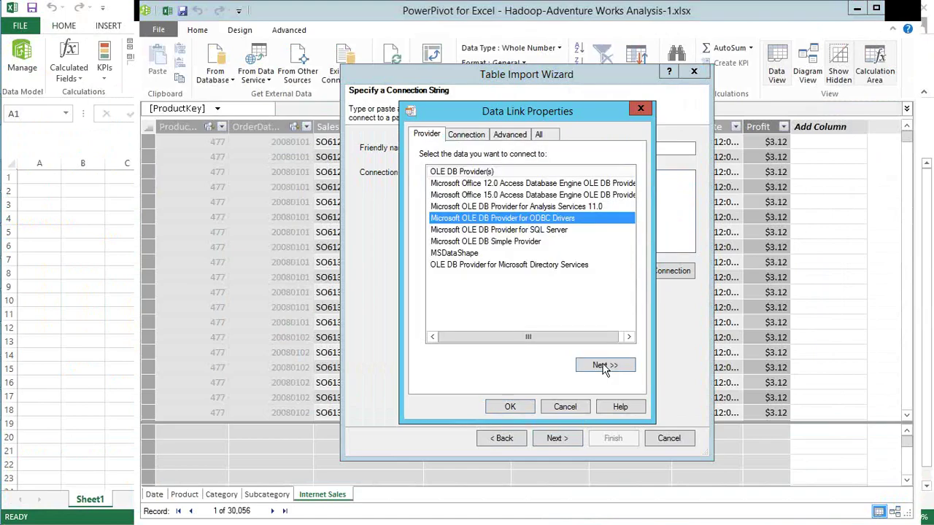
left_click(604, 365)
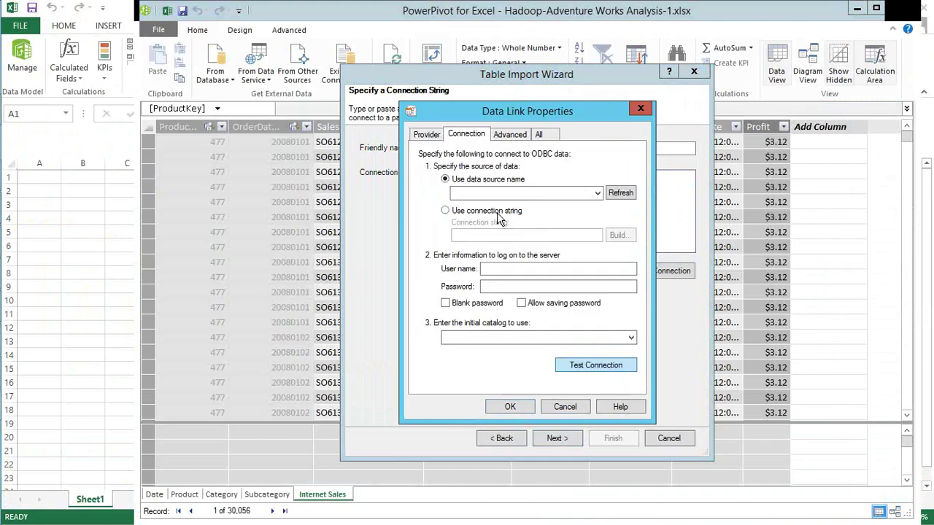
left_click(598, 193)
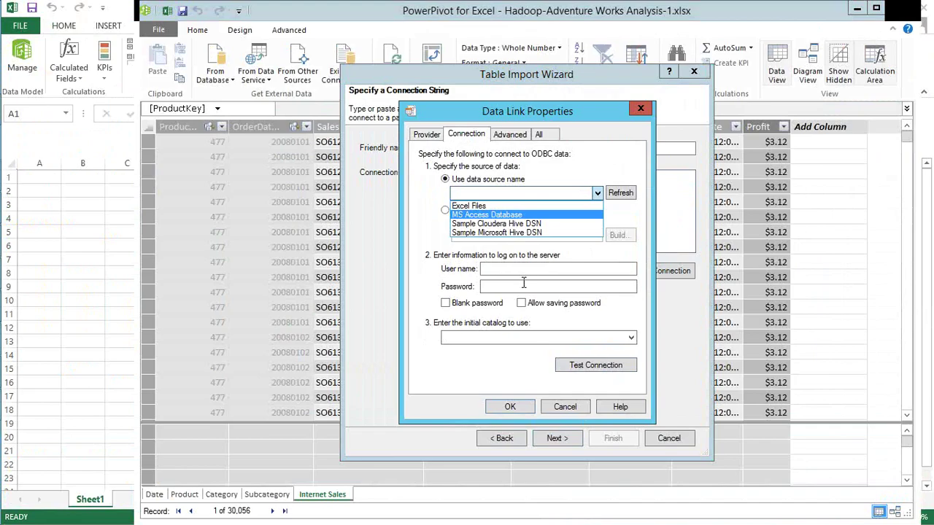
left_click(496, 223)
Step: Enter root as the user name and the account password, allow saving the password, and accept the connection properties
left_click(558, 268)
type("root")
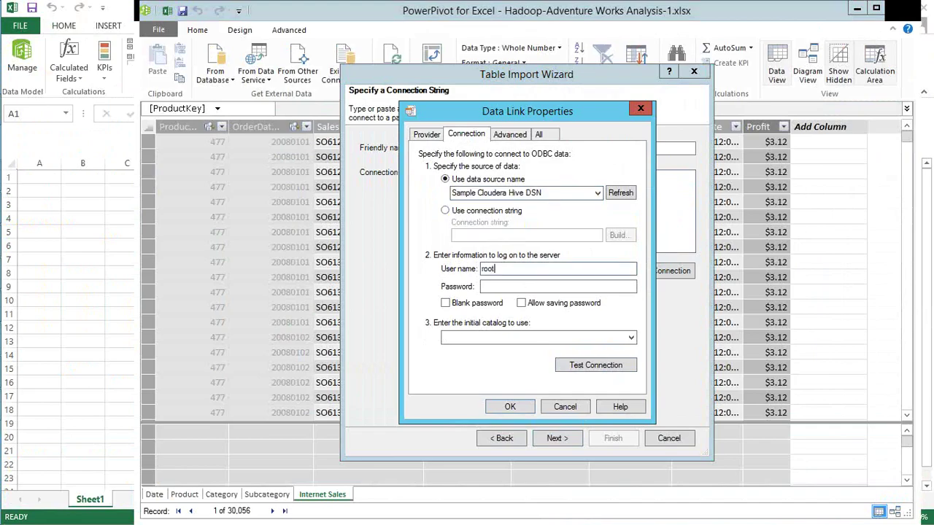
key("Tab")
type("********")
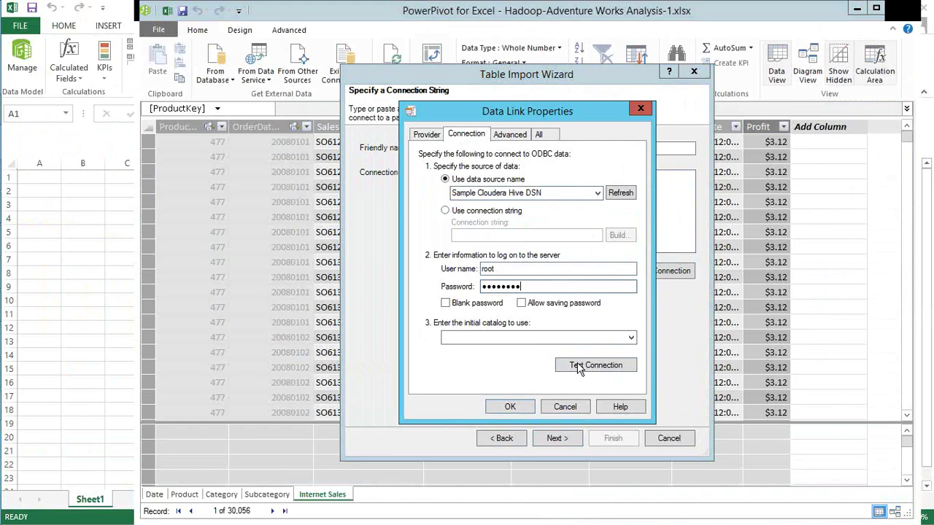
key("Tab")
key("Tab")
key("space")
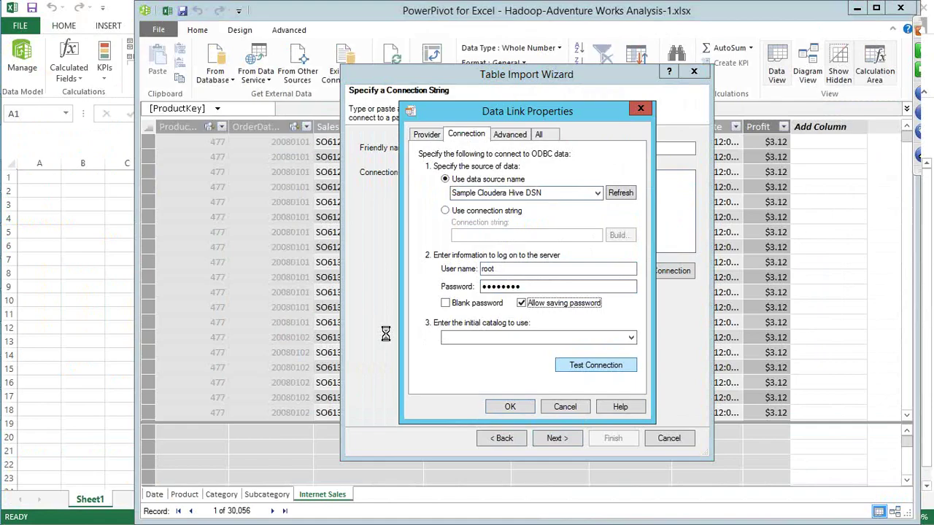
key("Return")
left_click(510, 407)
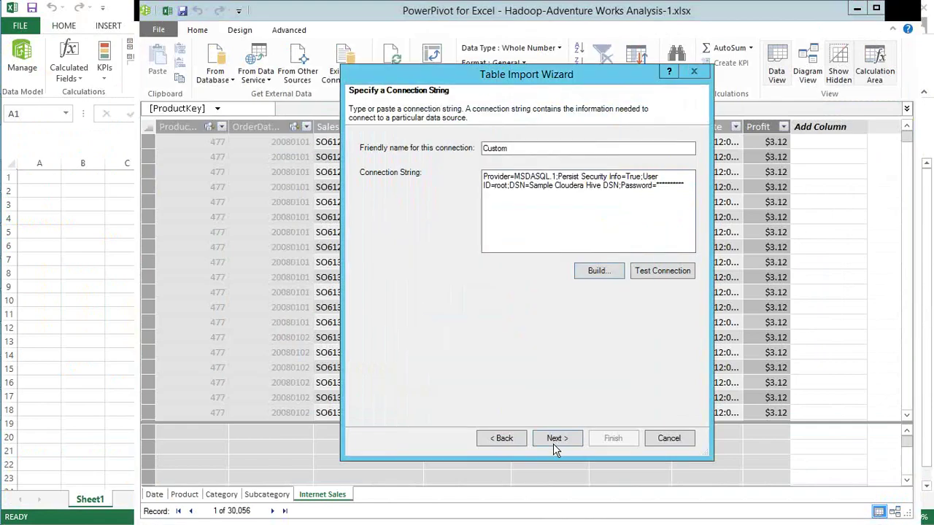
Step: Choose the iis_log table from the list of importable tables and preview all its columns
left_click(555, 438)
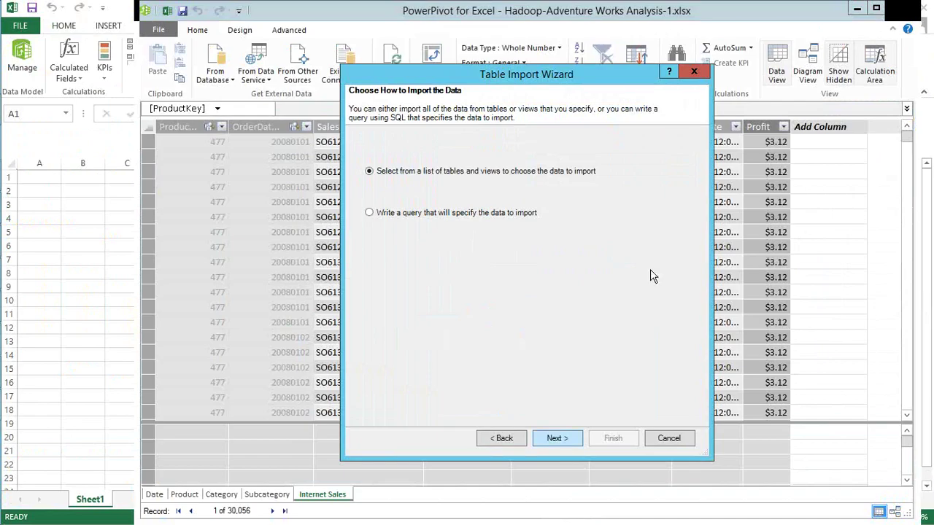
key("Return")
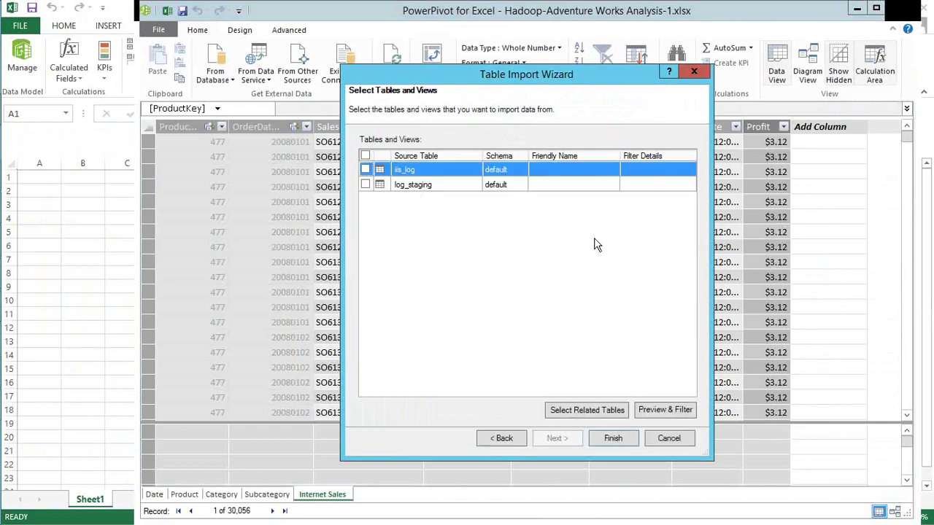
key("space")
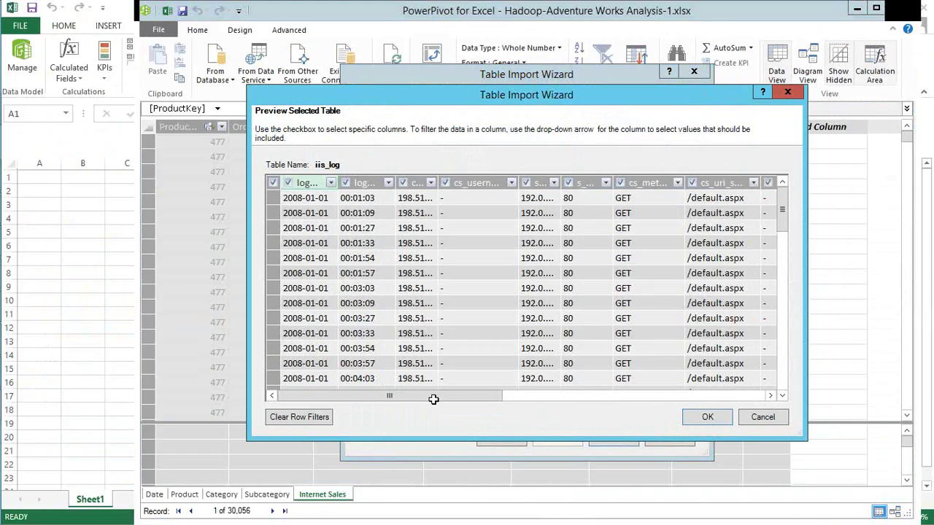
left_click(682, 394)
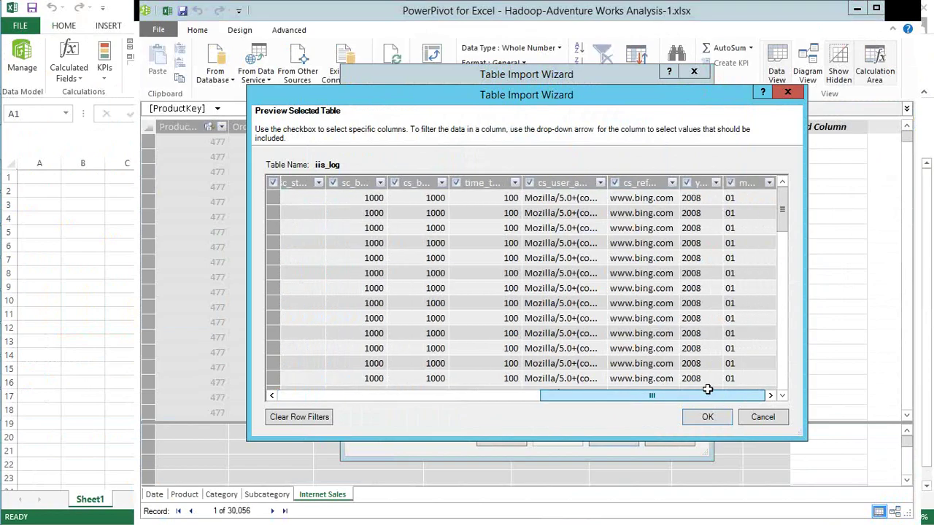
left_click(338, 395)
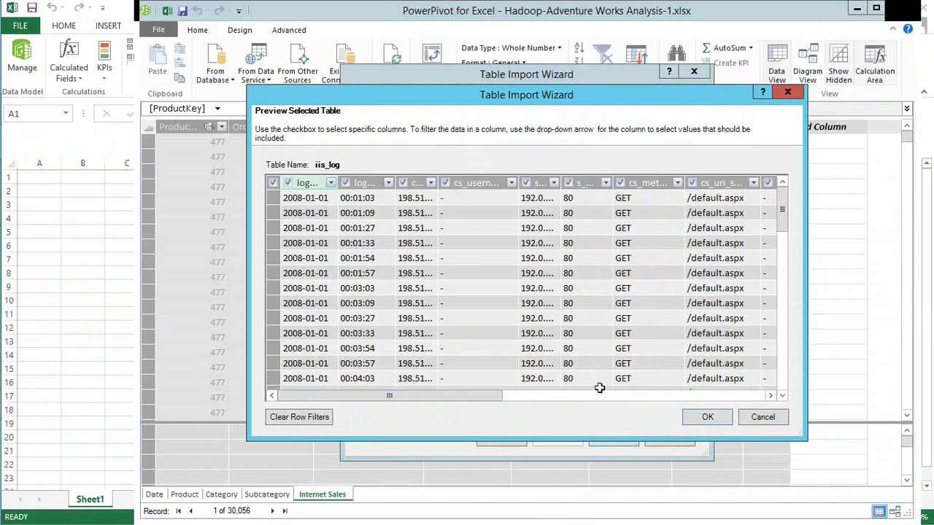
left_click(759, 418)
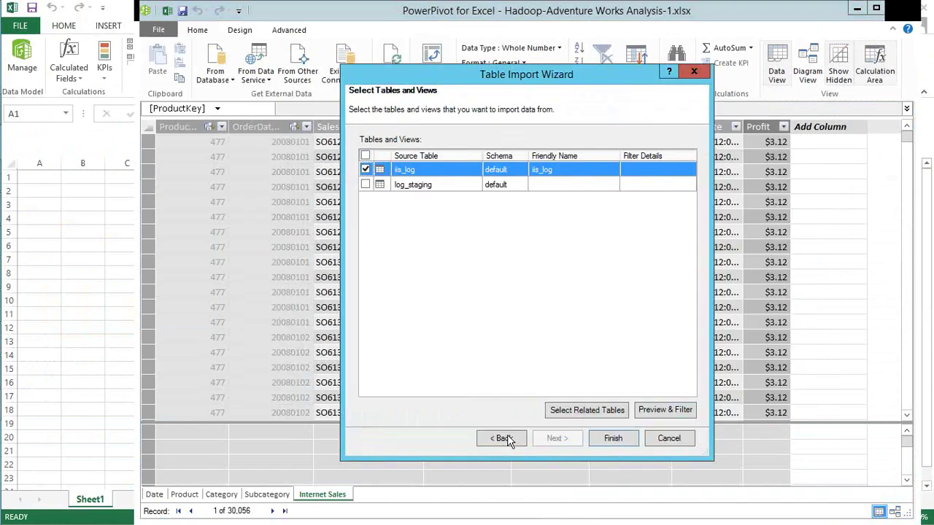
Step: Switch the import method to writing a query and paste the SELECT statement on iis_log as the SQL statement
left_click(503, 438)
left_click(369, 212)
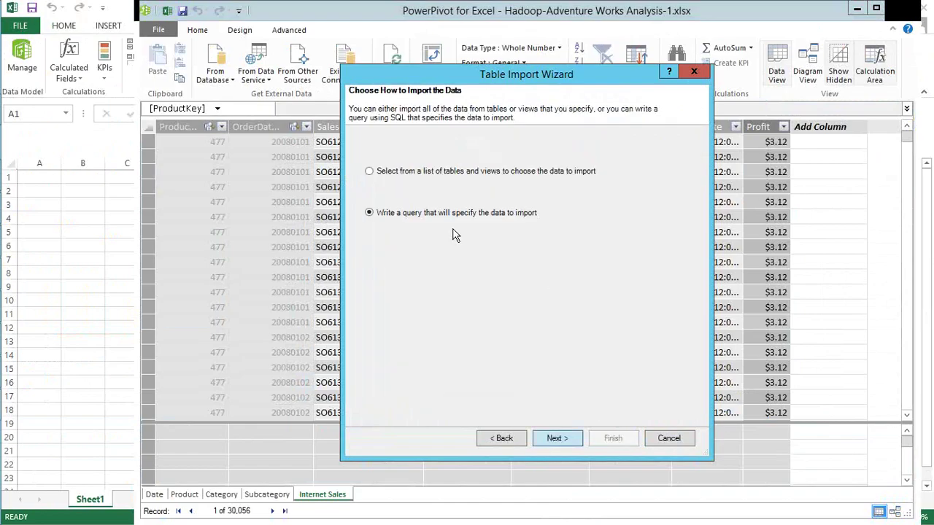
key("Return")
right_click(475, 189)
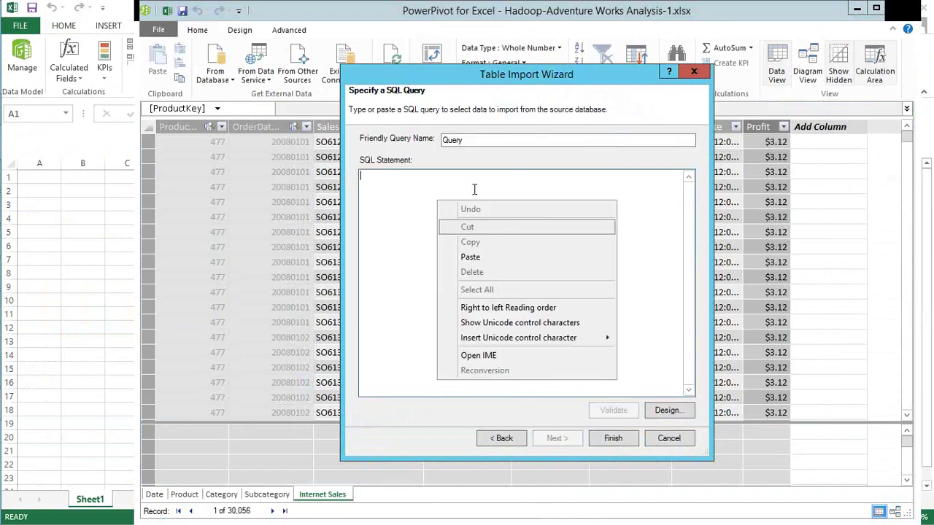
left_click(470, 257)
Step: Remove the leading ">" prompt characters and spaces from the FROM iis_log and LIMIT 5; lines of the query
left_click_drag(375, 185, 360, 185)
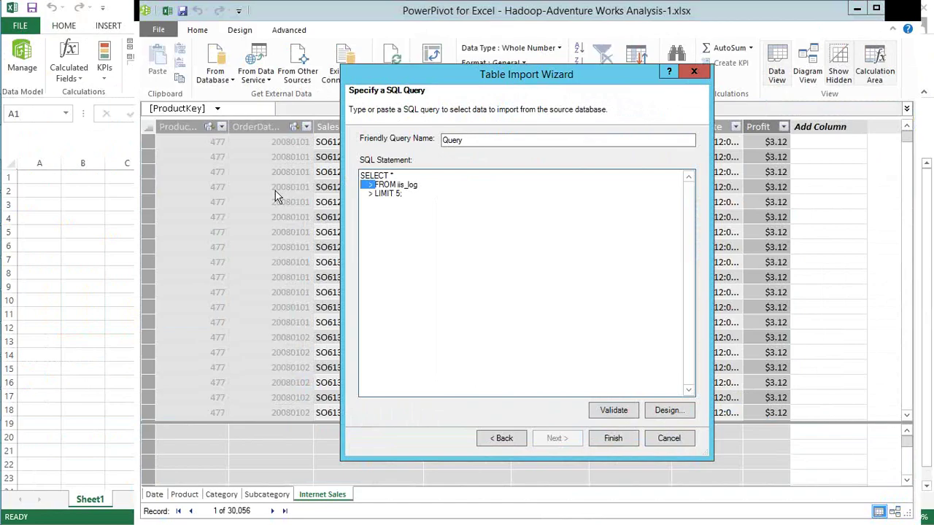
key("Delete")
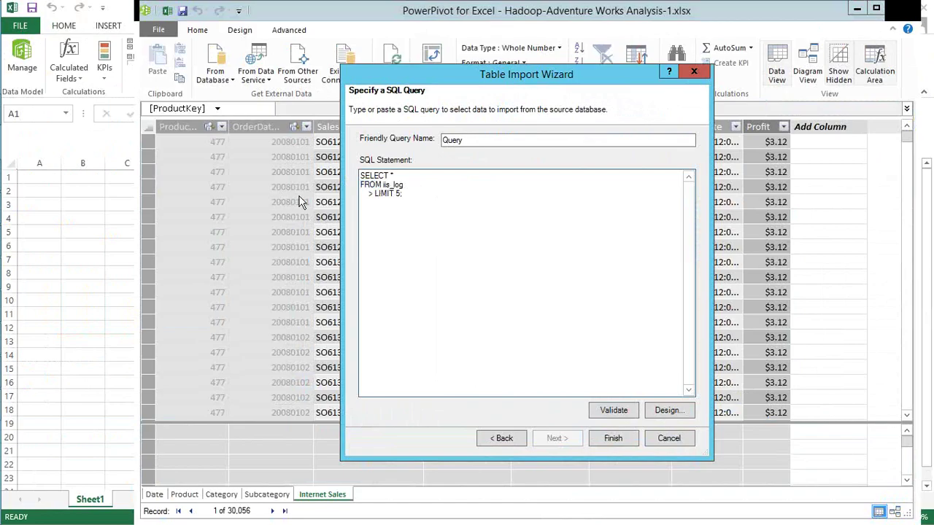
key("Down")
key("shift+Right")
key("shift+Right")
key("shift+Right")
key("shift+Right")
key("Delete")
Step: Exit the import wizard without importing, and close PowerPivot and the Hadoop-Adventure Works Analysis-1.xlsx workbook
key("Escape")
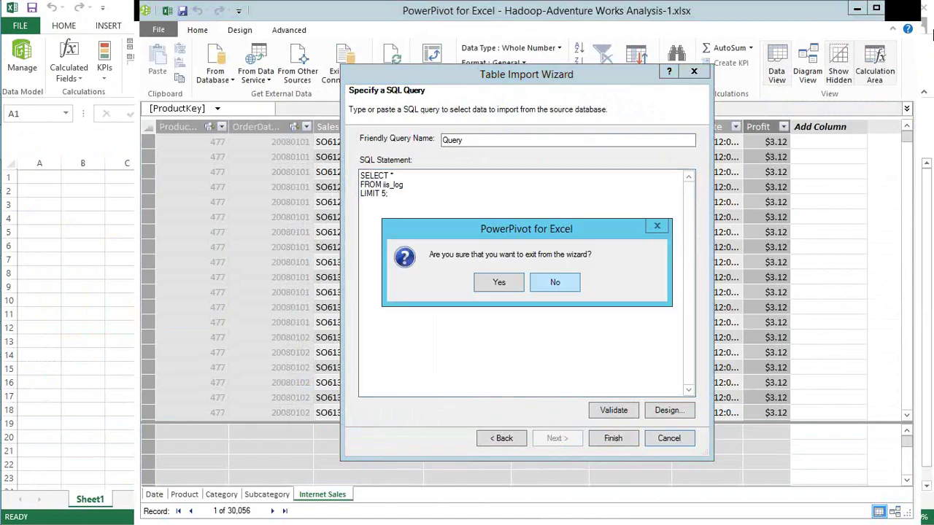
key("n")
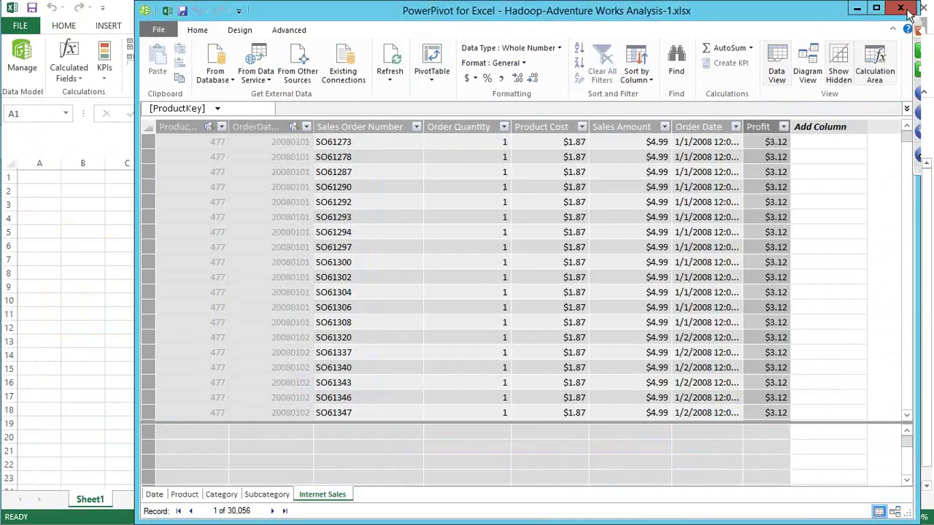
left_click(902, 10)
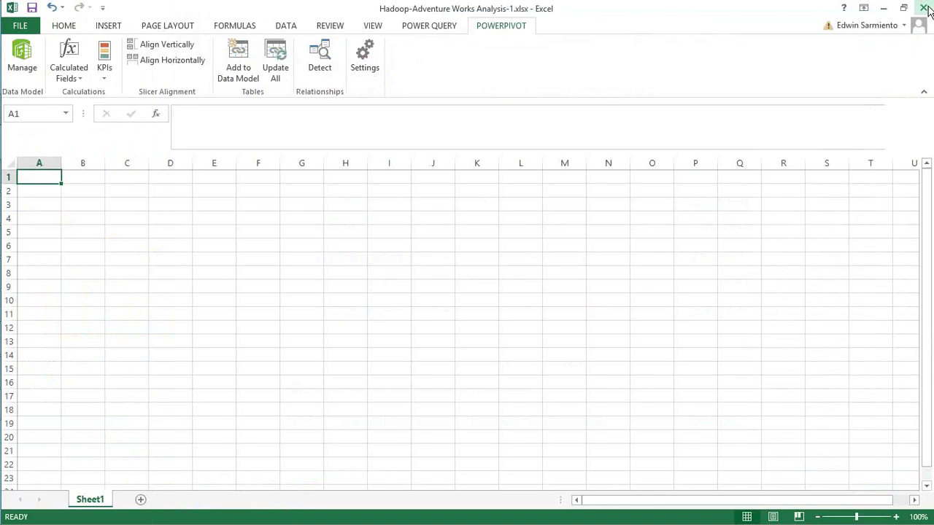
left_click(922, 8)
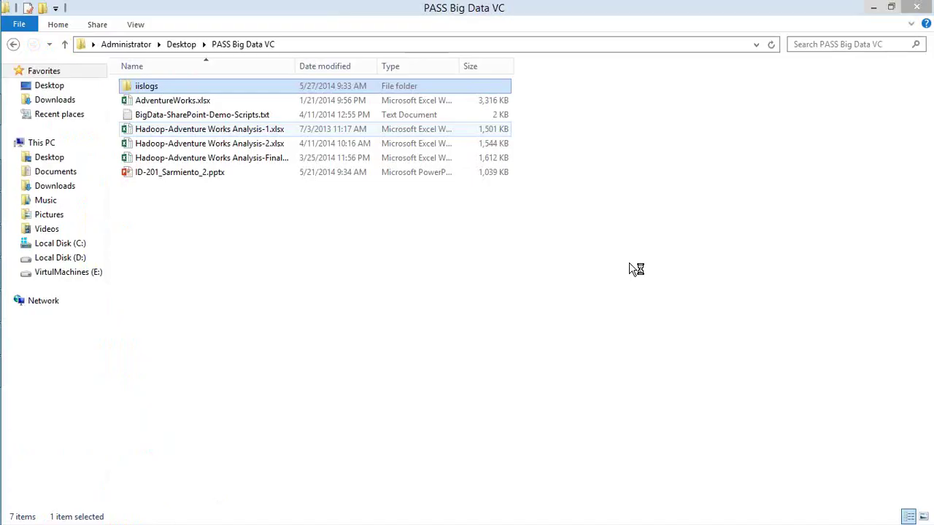
Step: Open the Hadoop-Adventure Works Analysis-2.xlsx workbook from the PASS Big Data VC folder
key("Down")
key("Down")
key("Down")
key("Down")
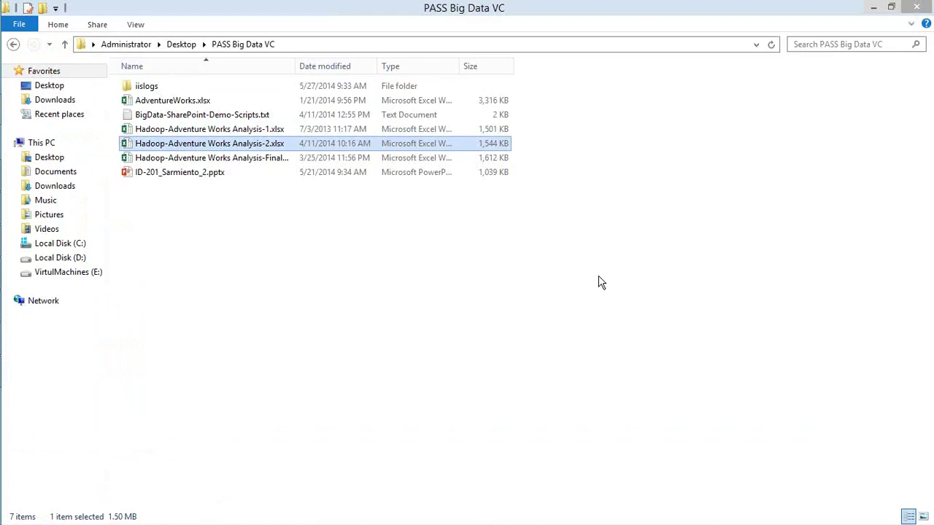
key("Return")
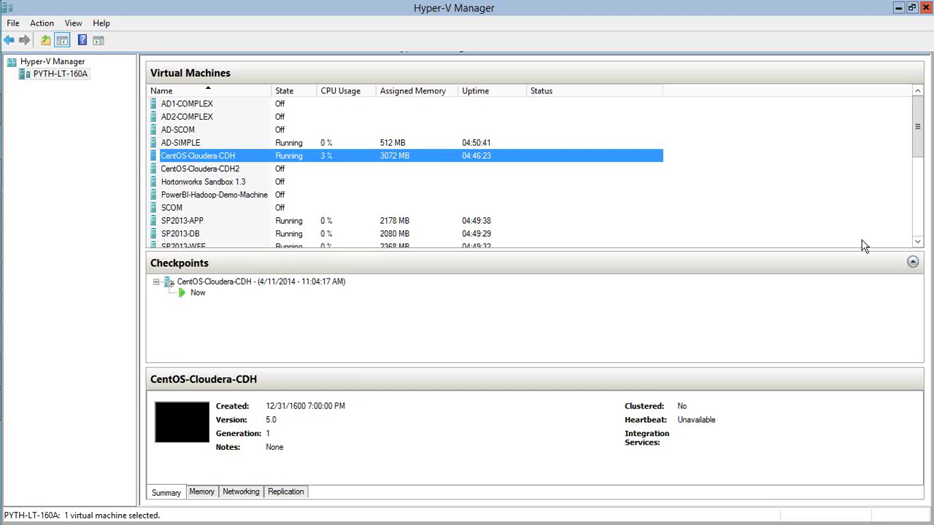
Step: In Hyper-V Manager, turn off the CentOS-Cloudera-CDH virtual machine and start the Win7-Client-AD-SIMPLE virtual machine
key("ctrl+t")
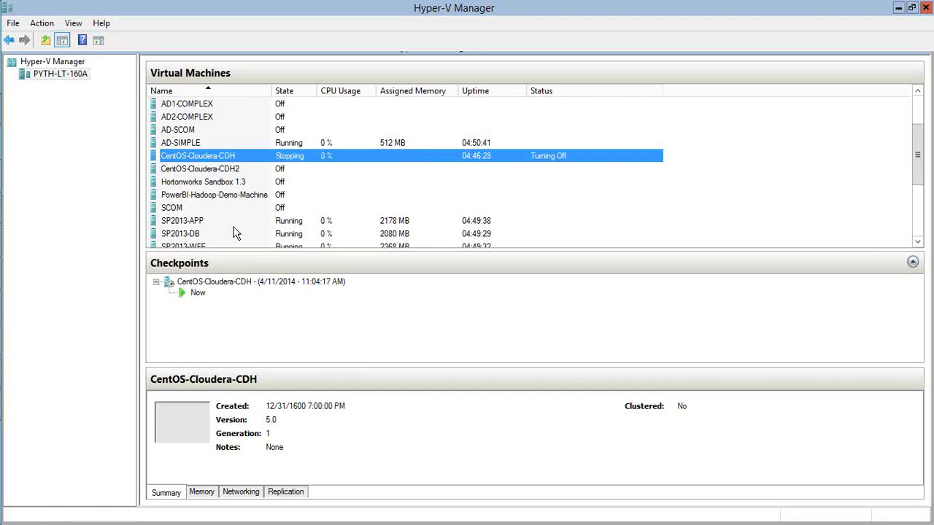
scroll(234, 231, "down", 2)
left_click(219, 220)
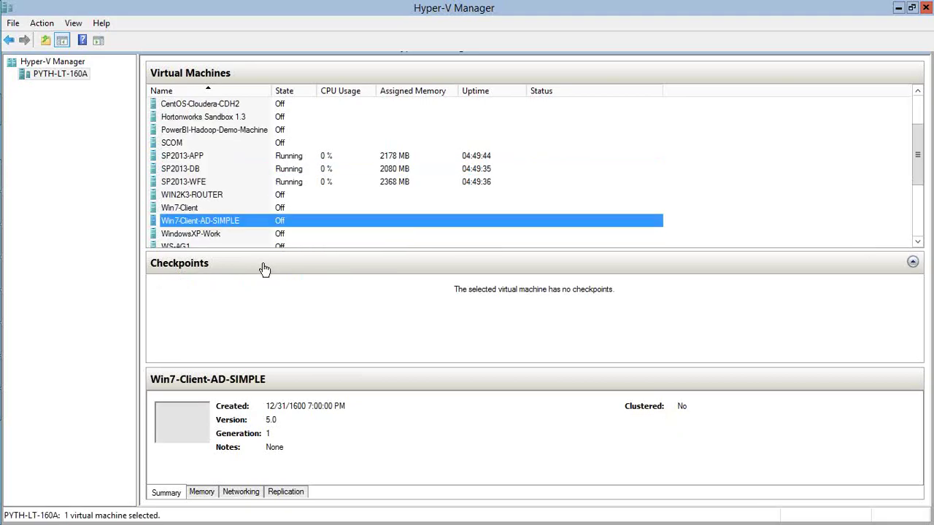
key("ctrl+s")
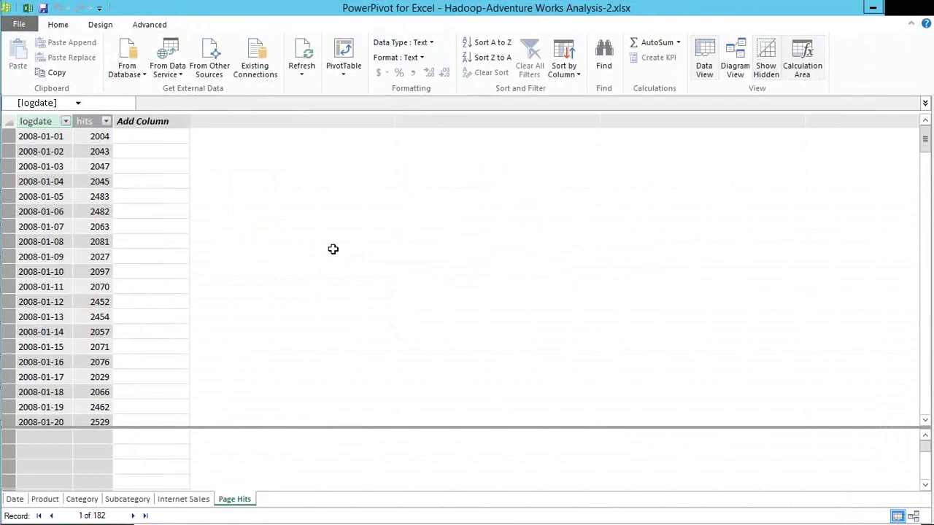
Step: Set the data type of the Page Hits table's logdate column to Date and compare it with the Date table
left_click(33, 122)
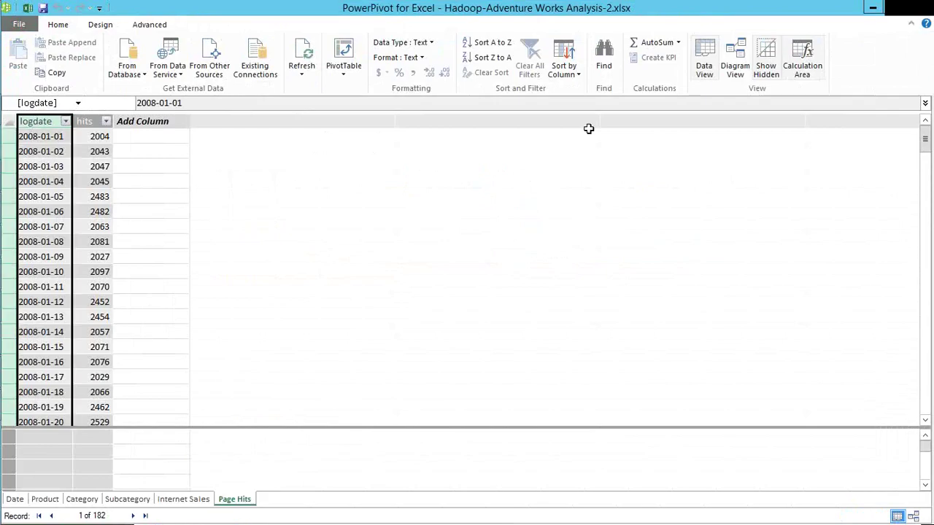
left_click(431, 44)
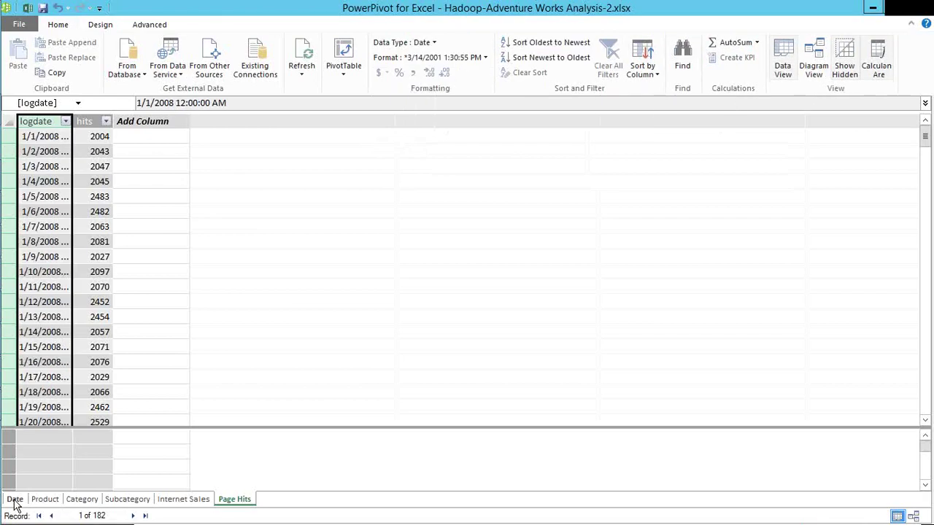
left_click(15, 501)
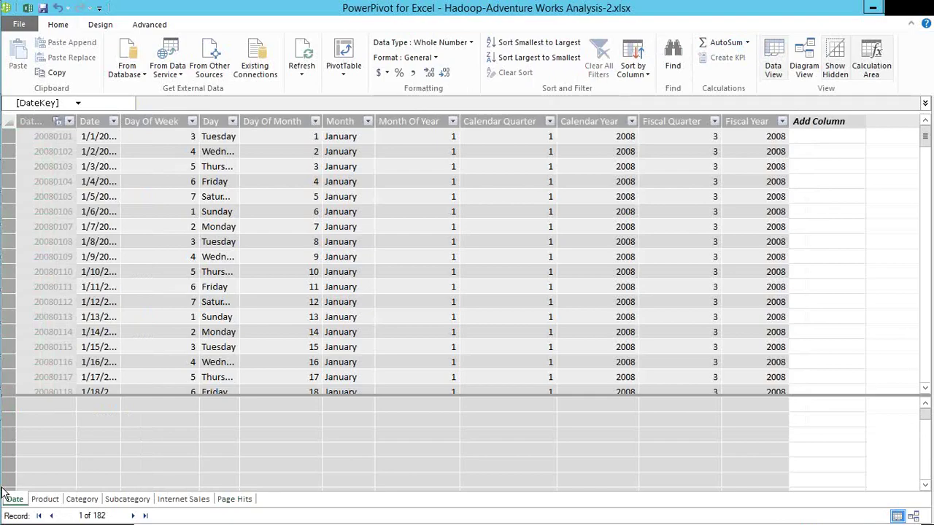
left_click(234, 500)
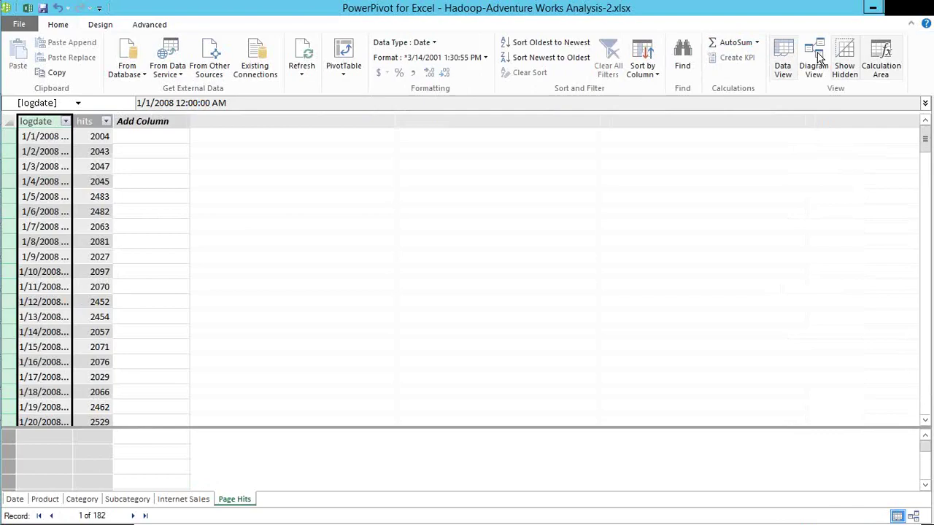
Step: Relate the Page Hits table's logdate field to the Date table's Date field in the model diagram and save the workbook
left_click(815, 58)
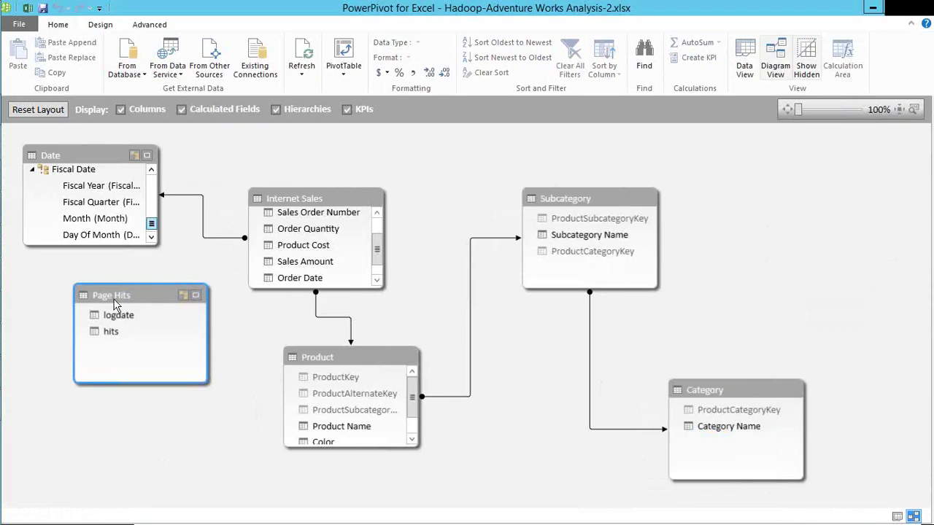
left_click_drag(114, 306, 69, 191)
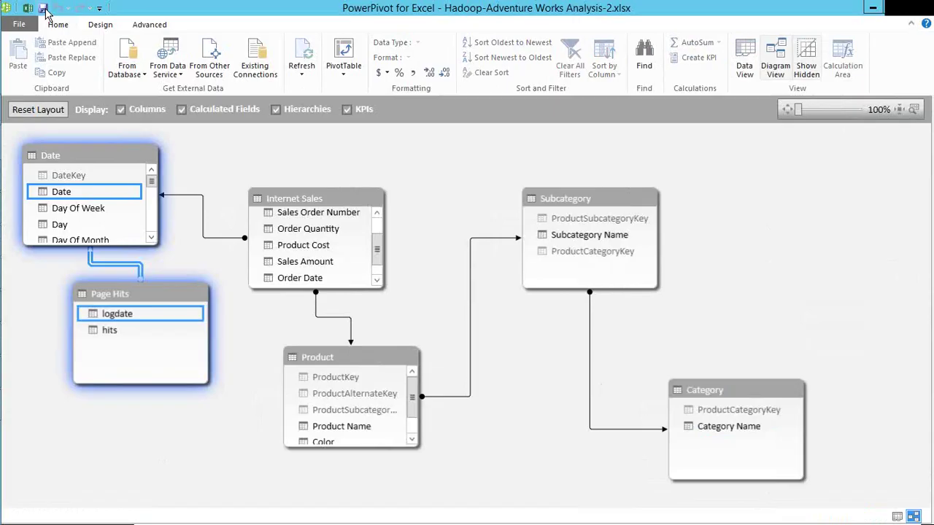
left_click(43, 9)
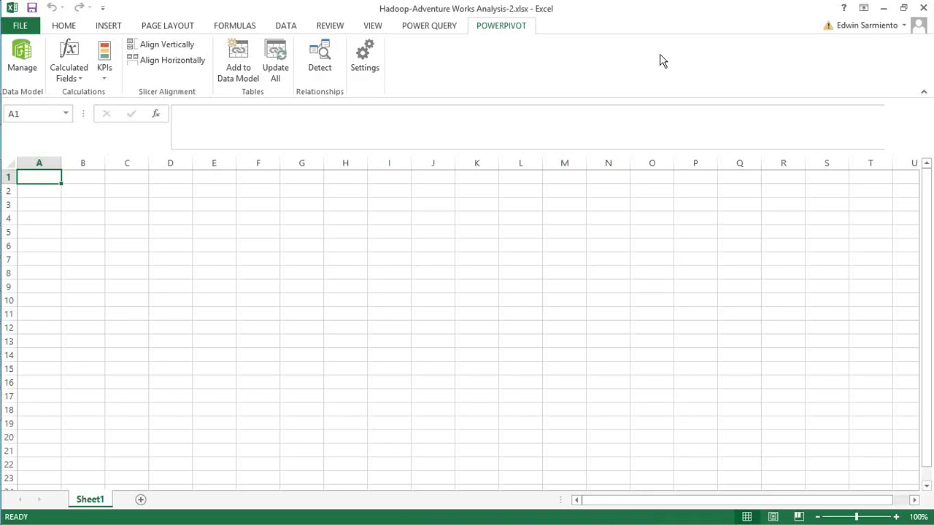
left_click(32, 8)
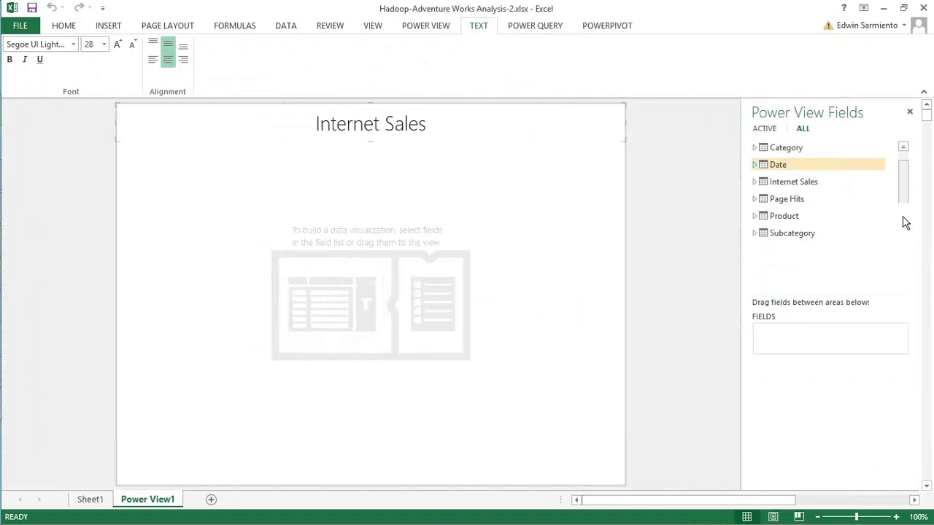
Step: Build a line chart of hits and Order Quantity by Month on the Internet Sales report and stretch it across the page
left_click(754, 164)
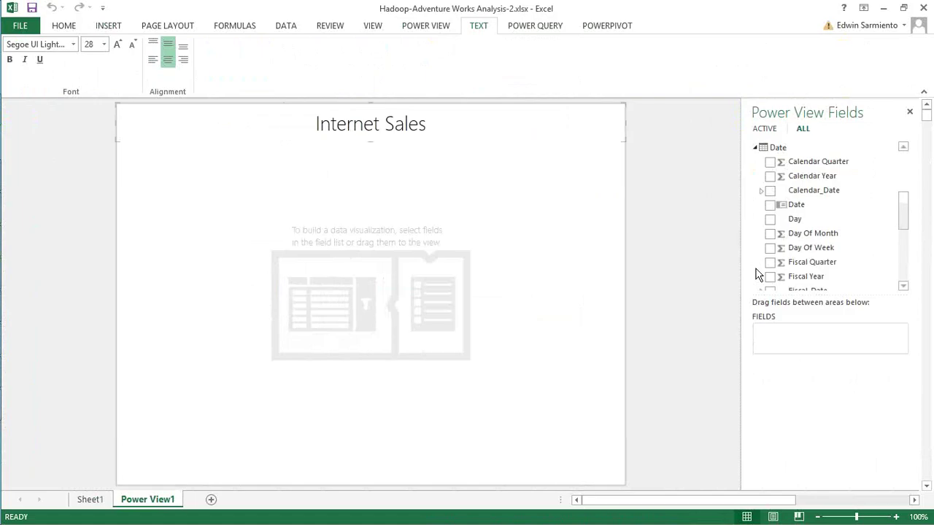
scroll(756, 274, "down", 2)
left_click(769, 237)
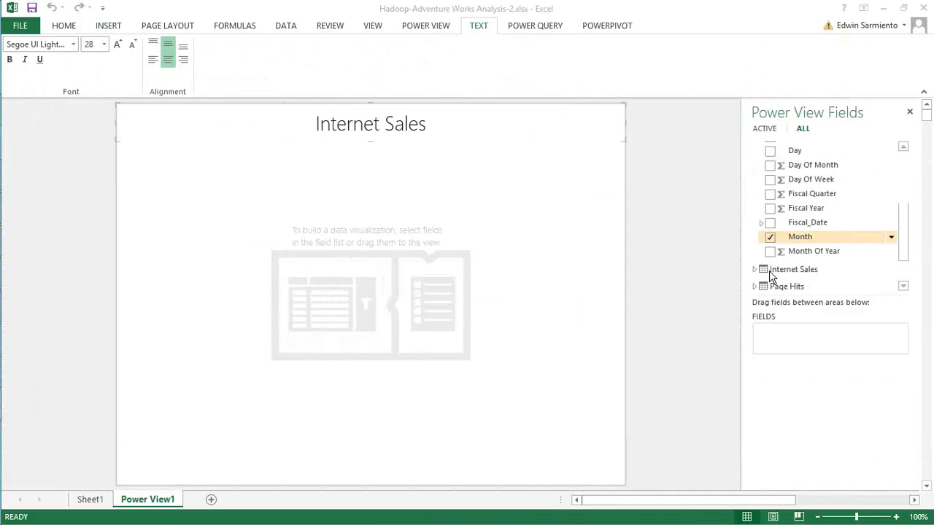
left_click(769, 269)
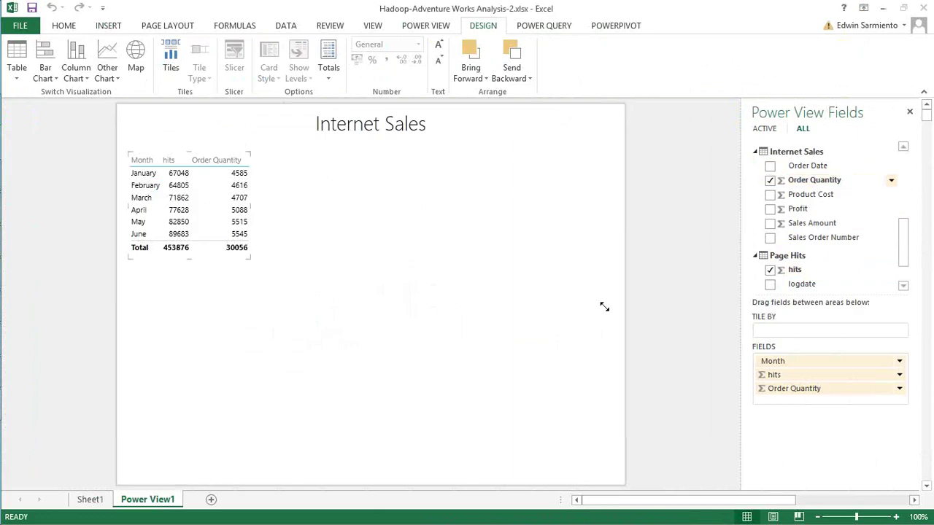
left_click_drag(604, 307, 604, 306)
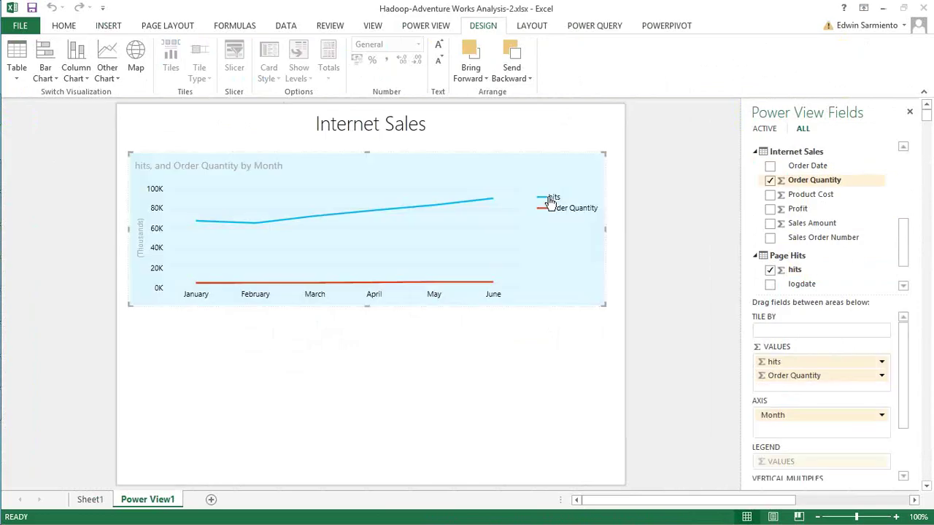
Step: Highlight the hits series in the line chart, clear the highlight and deselect the chart
left_click(551, 198)
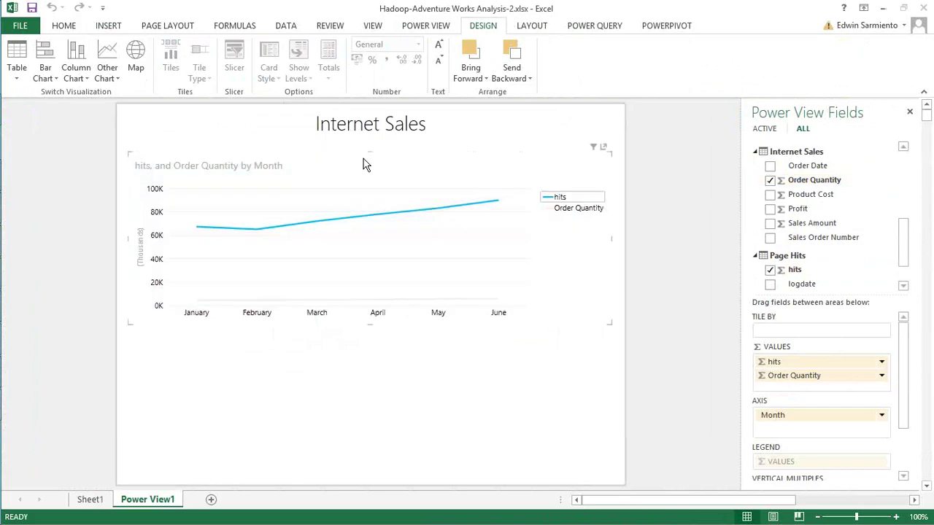
left_click(365, 164)
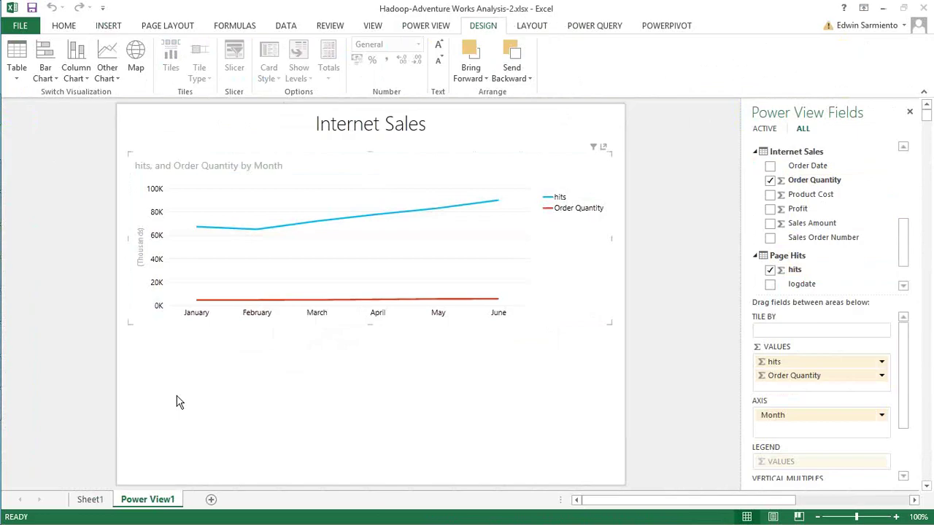
left_click(179, 402)
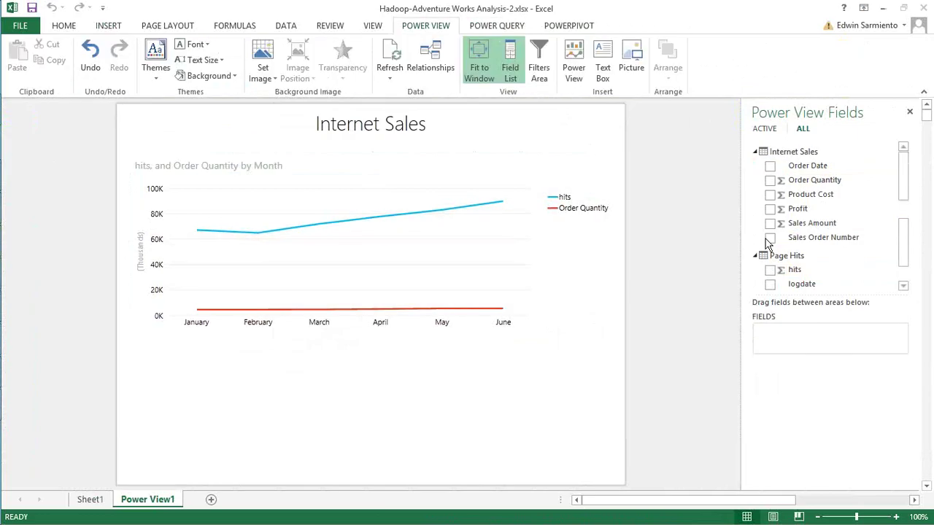
Step: Add a stacked bar chart of hits by Day below the line chart and deselect it
scroll(769, 241, "up", 5)
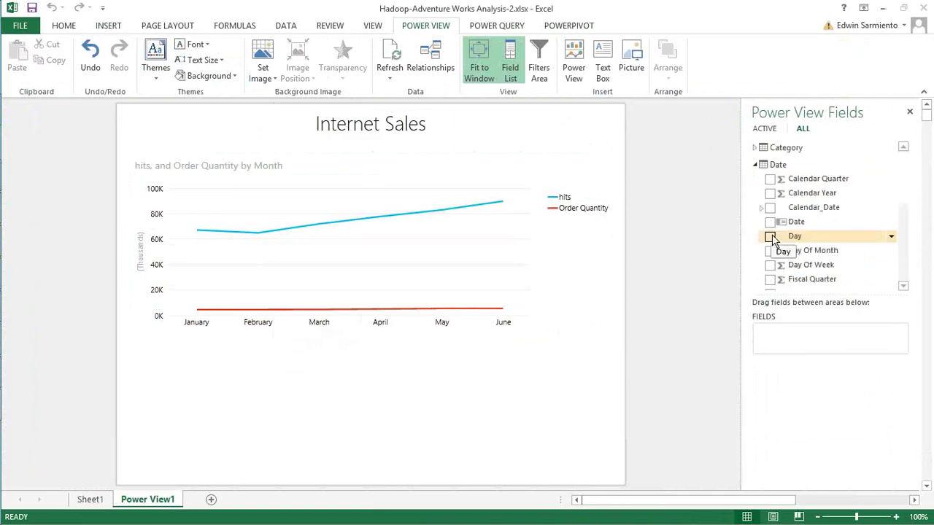
left_click(770, 236)
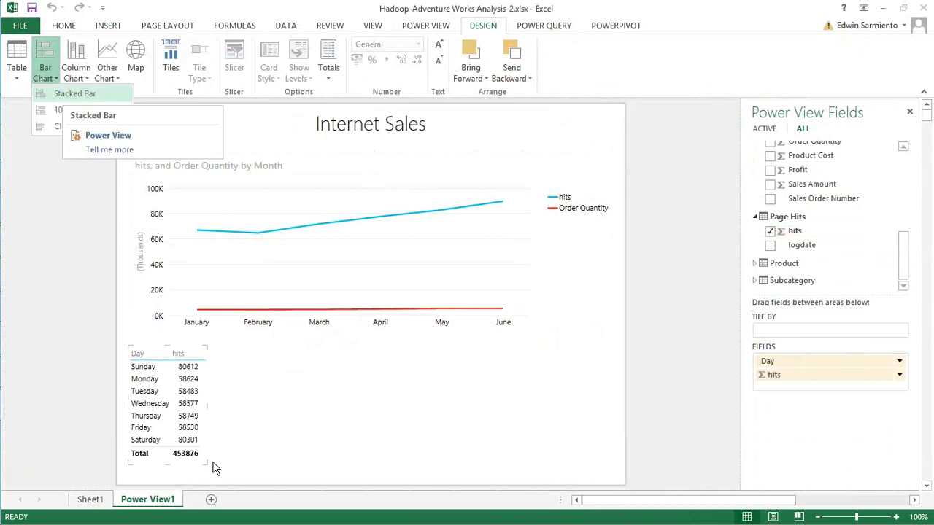
key("Return")
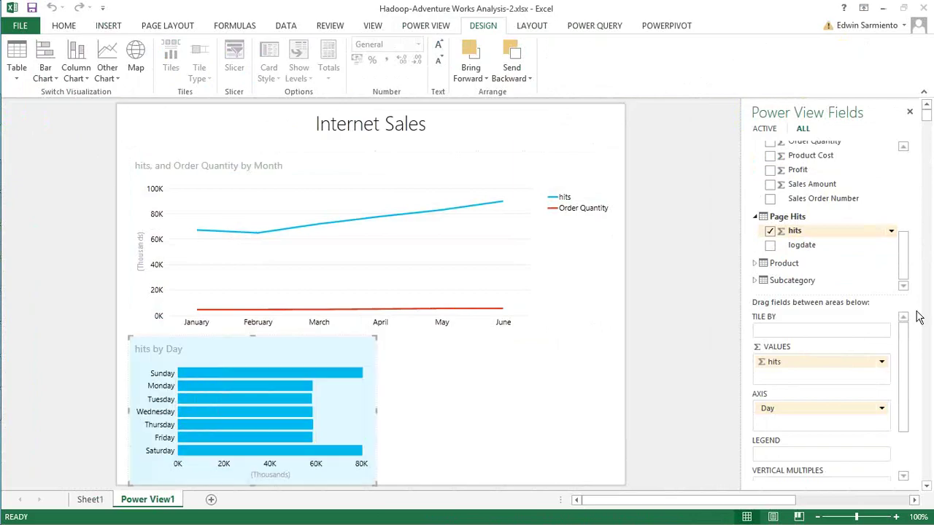
key("Escape")
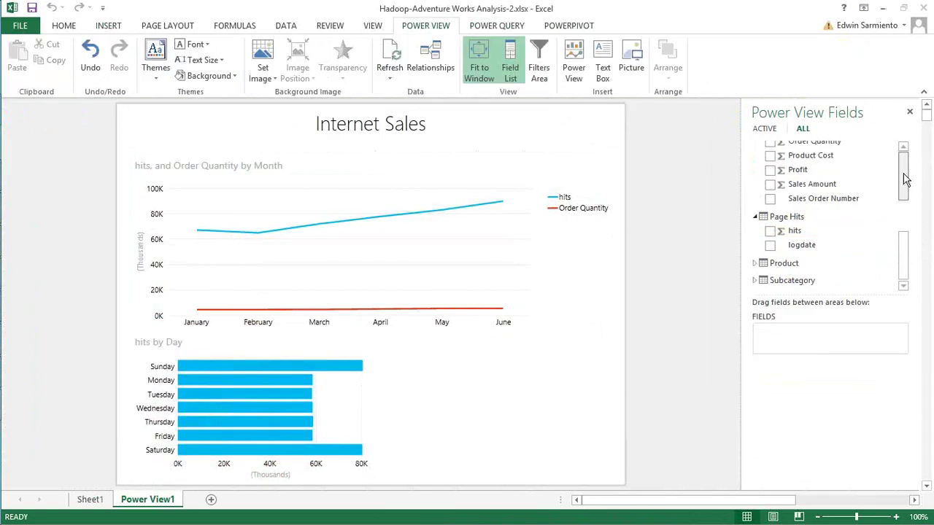
Step: Add a clustered column chart of hits and Order Quantity by Calendar_Quarter beside the bar chart and save the workbook
scroll(904, 182, "up", 10)
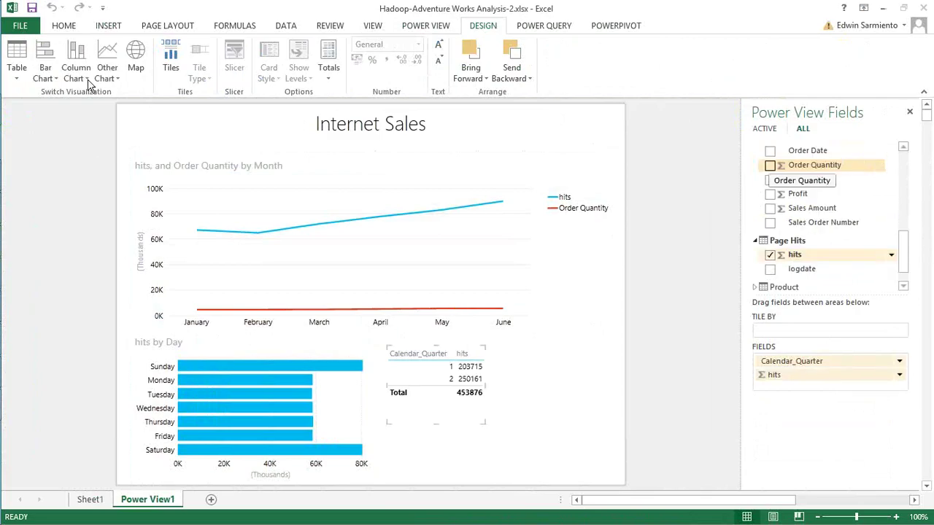
left_click(86, 78)
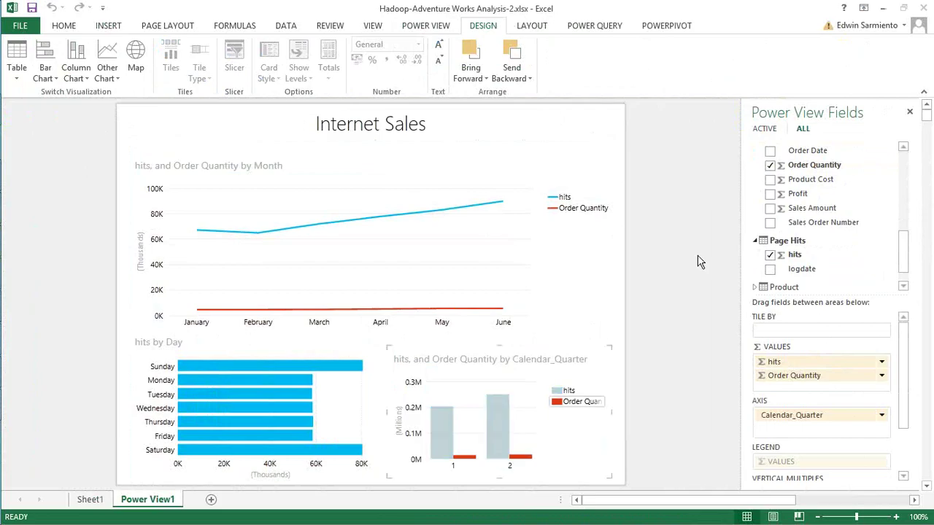
left_click(672, 352)
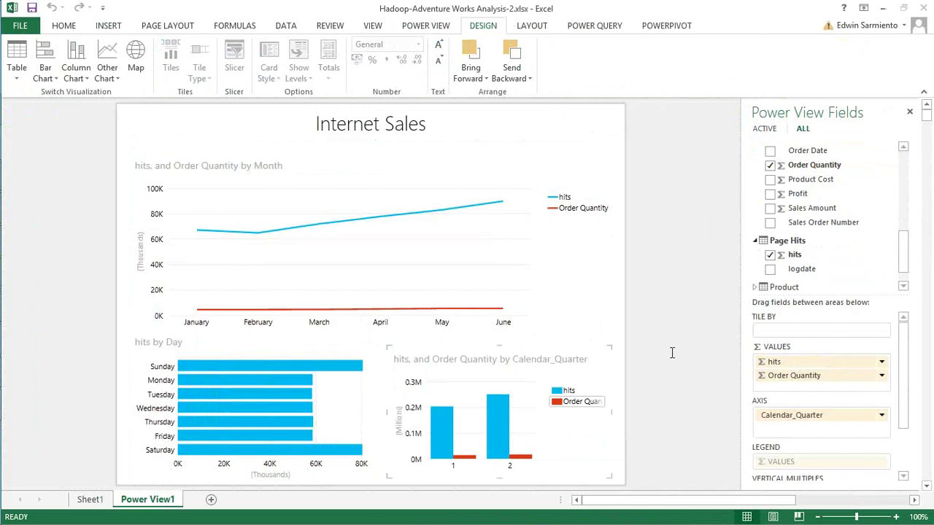
key("ctrl+s")
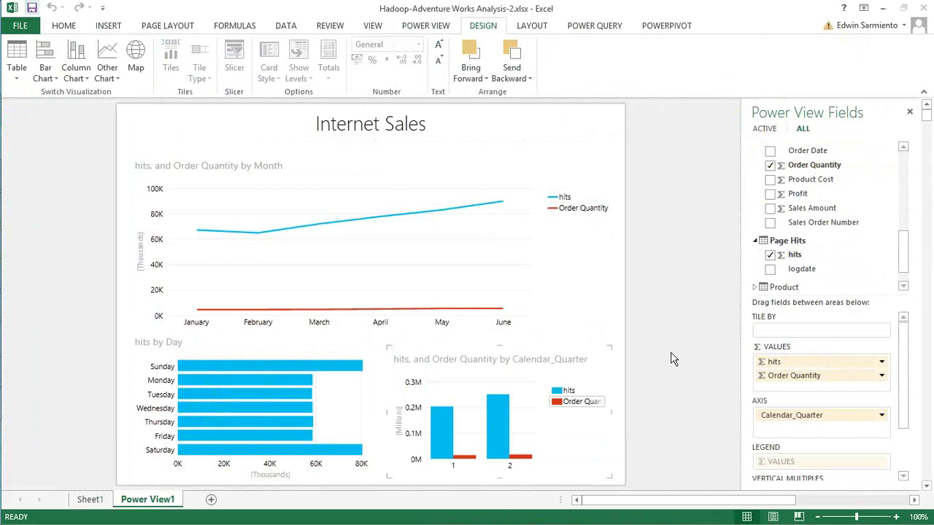